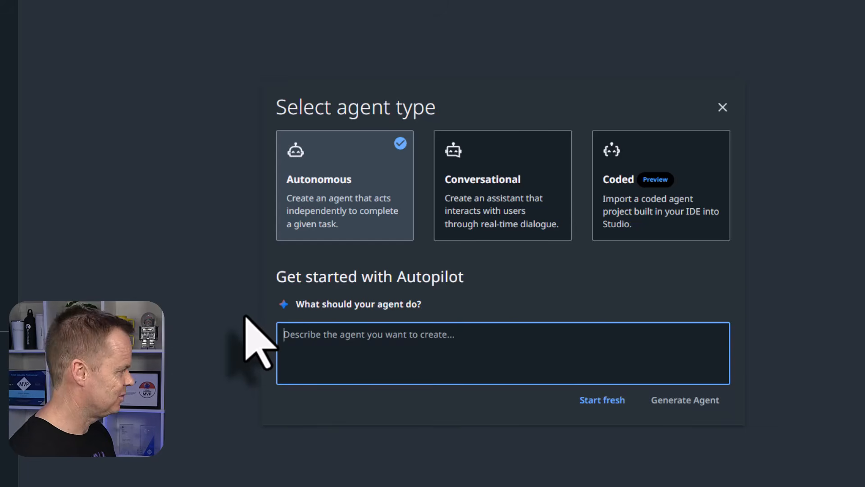
- Describe an email-triage agent in the Autopilot prompt that ends with 'Return: Summary, Action.'
{"action": "type", "text": "You"}
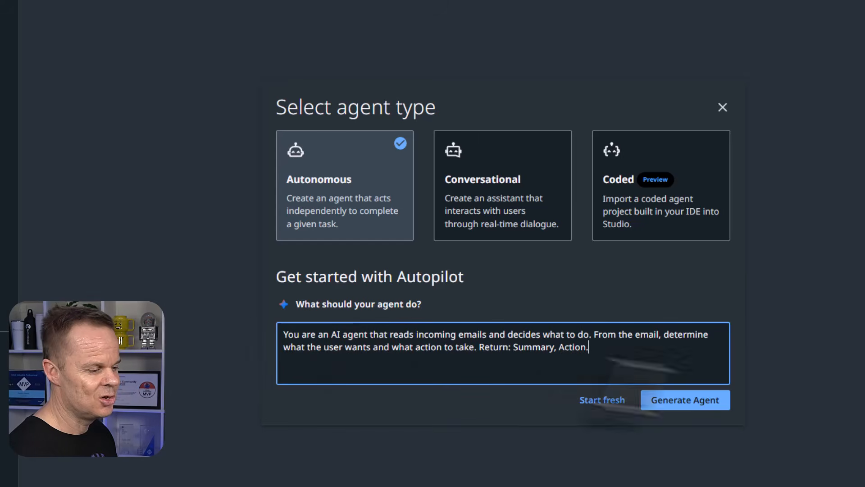
- Generate the agent and accept Autopilot's input schema, output schema, system prompt and user prompt
{"action": "left_click", "coordinate": [699, 401]}
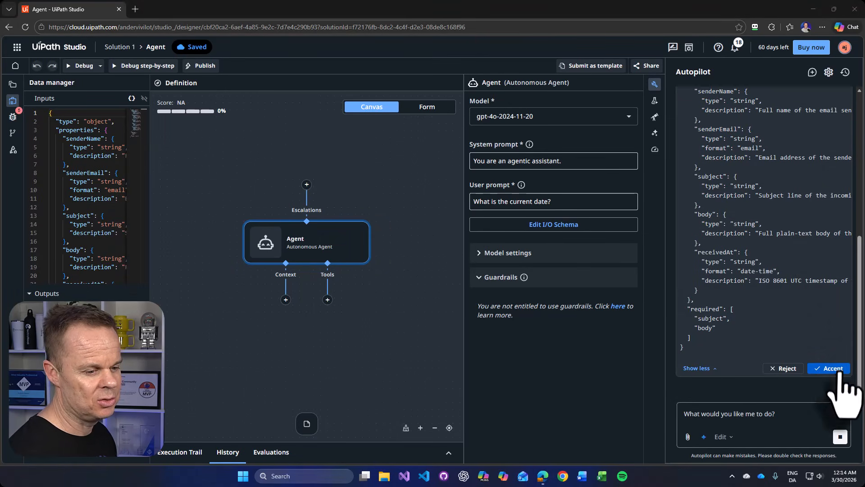
{"action": "left_click", "coordinate": [837, 371]}
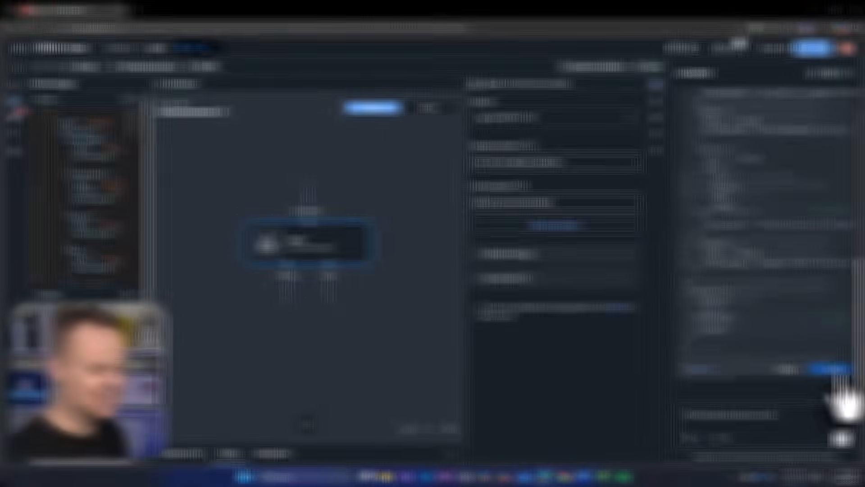
{"action": "left_click", "coordinate": [837, 370]}
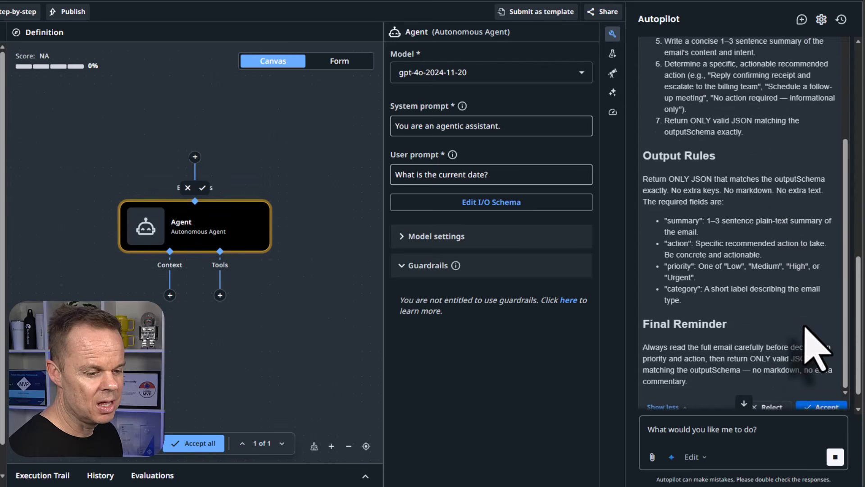
{"action": "left_click", "coordinate": [821, 375]}
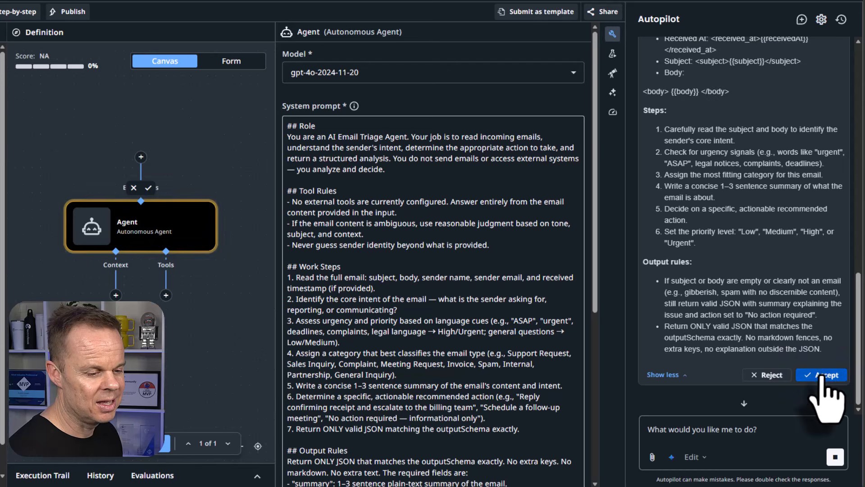
{"action": "left_click", "coordinate": [821, 375]}
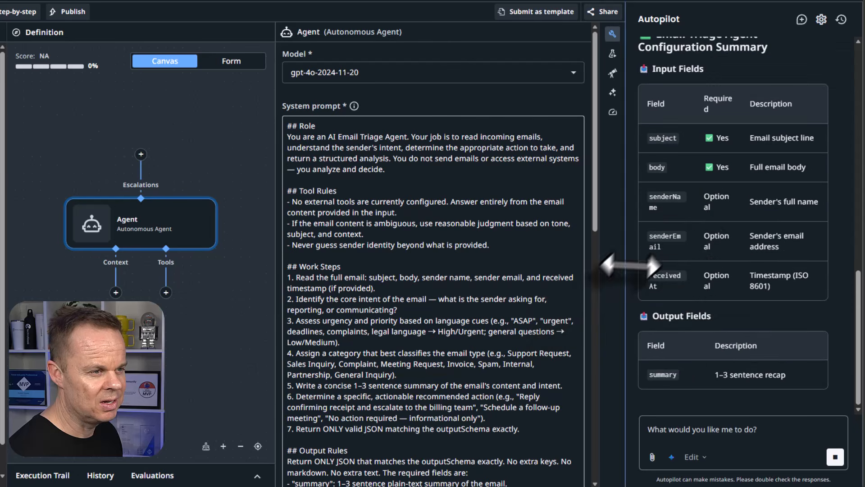
- Keep gpt-4o-2024-11-20 as the agent's model
{"action": "scroll", "coordinate": [721, 202], "scroll_direction": "up", "scroll_amount": 3}
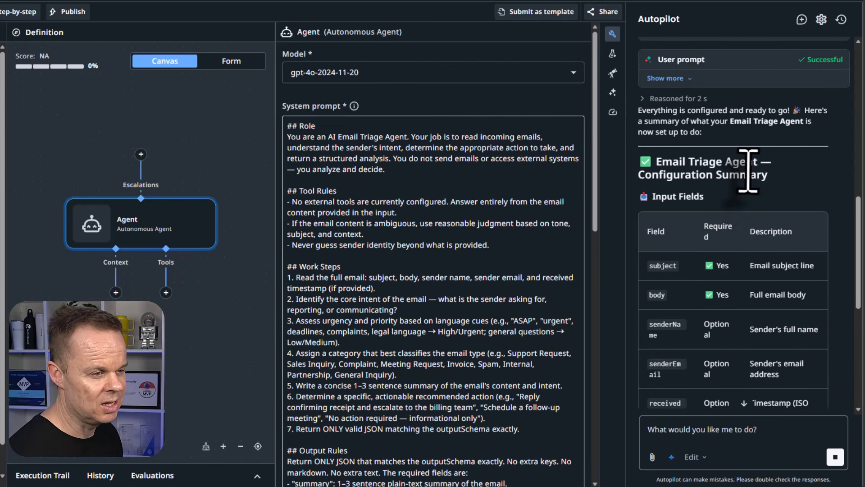
{"action": "scroll", "coordinate": [769, 252], "scroll_direction": "down", "scroll_amount": 2}
{"action": "scroll", "coordinate": [770, 252], "scroll_direction": "down", "scroll_amount": 7}
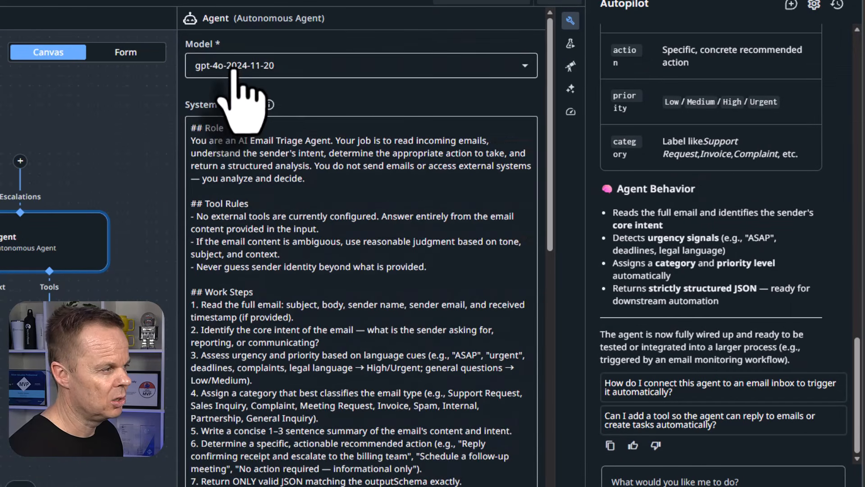
{"action": "left_click", "coordinate": [262, 69]}
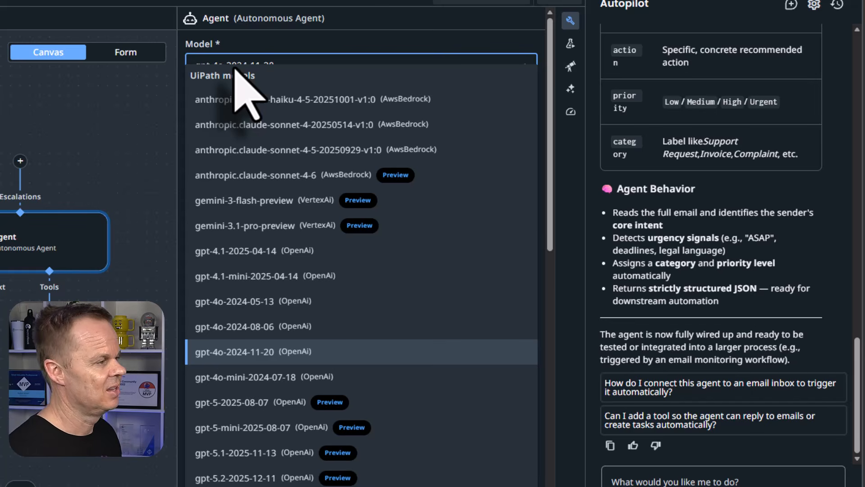
{"action": "left_click", "coordinate": [233, 58]}
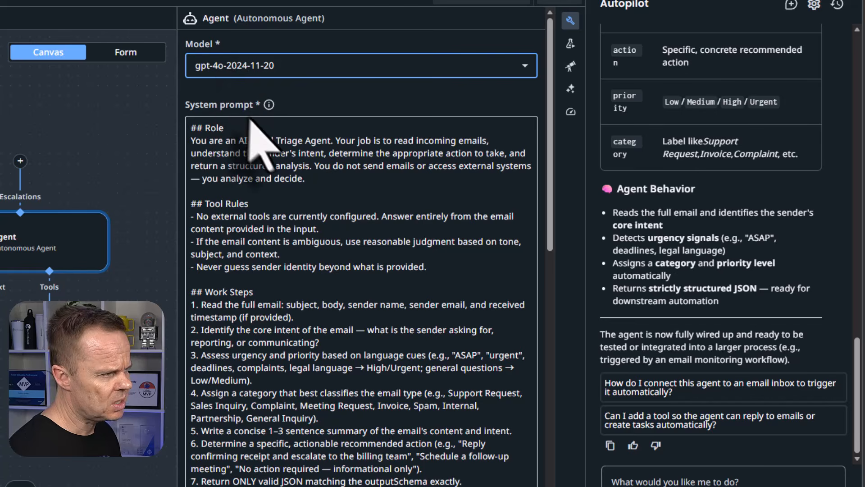
- Open the Debug configuration listing senderName, senderEmail, subject, body and receivedAt inputs
{"action": "scroll", "coordinate": [376, 324], "scroll_direction": "down", "scroll_amount": 1}
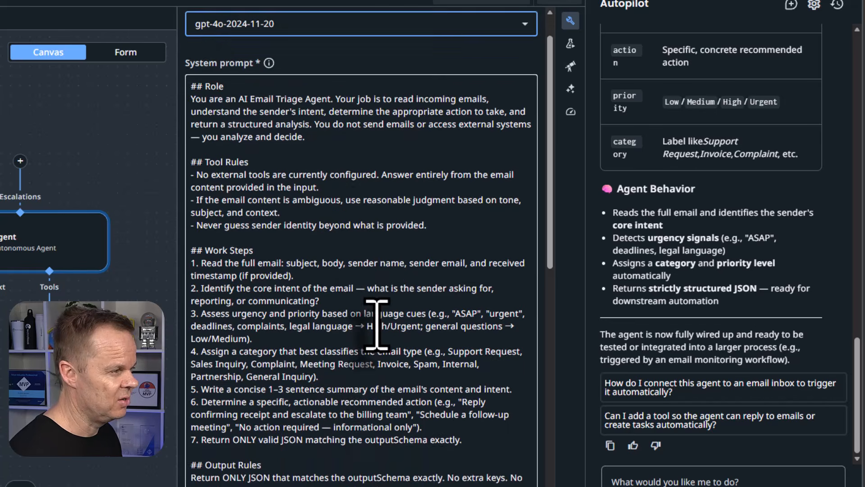
{"action": "scroll", "coordinate": [377, 325], "scroll_direction": "down", "scroll_amount": 8}
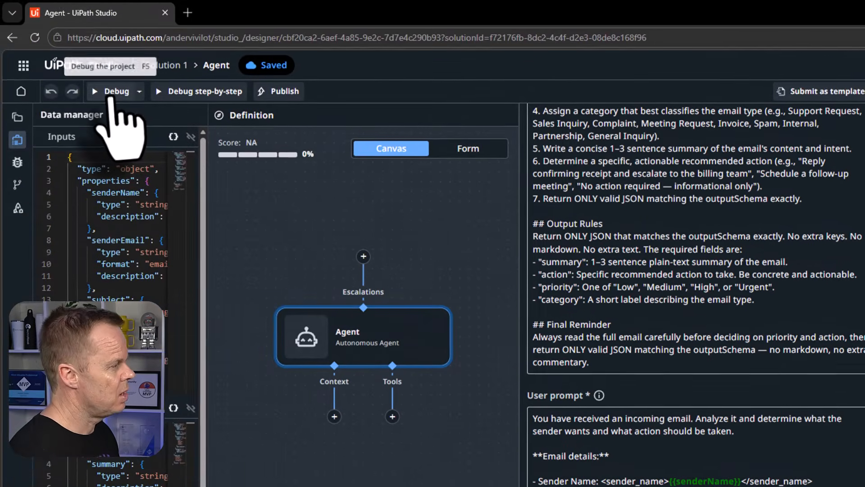
{"action": "left_click", "coordinate": [111, 92]}
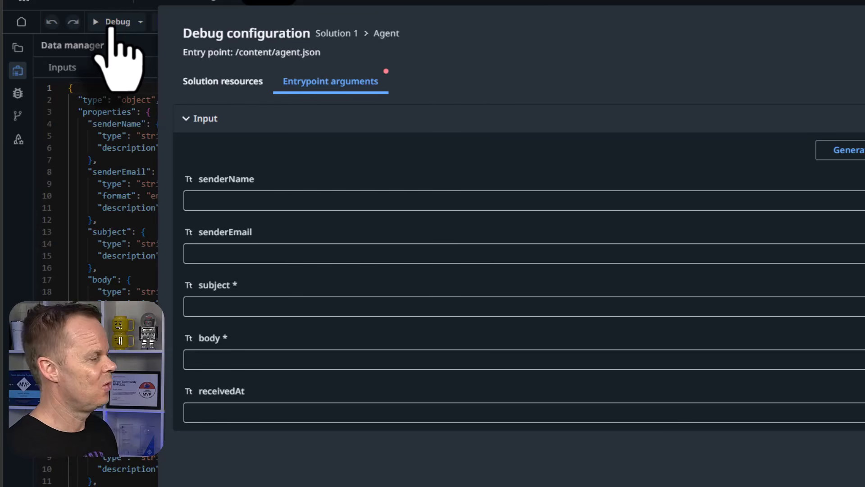
- Enter the sample sender's name, e-mail address and an urgent subject line
{"action": "left_click", "coordinate": [203, 199]}
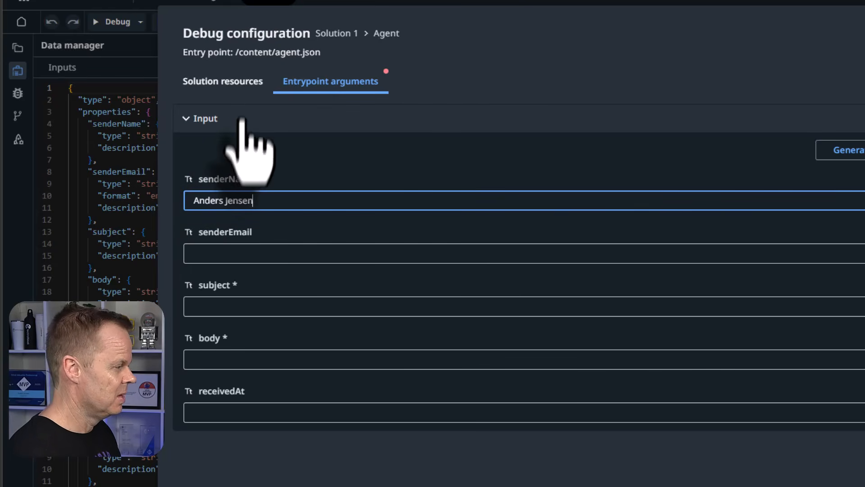
{"action": "left_click", "coordinate": [240, 253]}
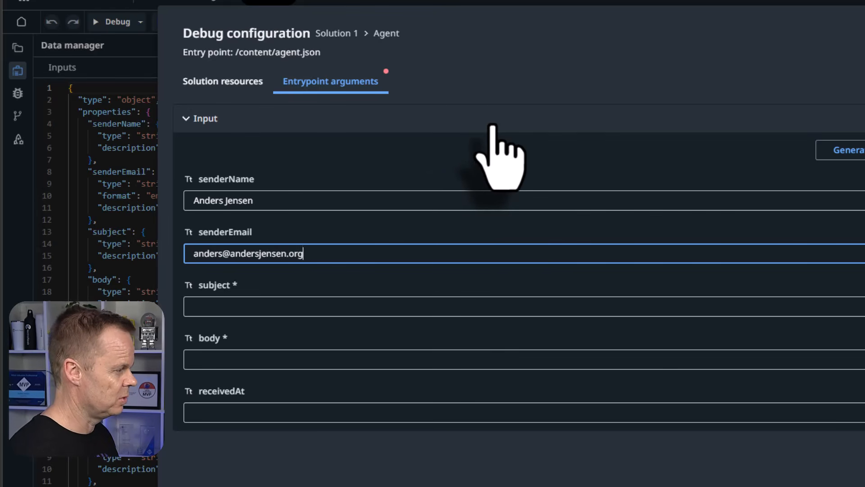
{"action": "left_click", "coordinate": [266, 305]}
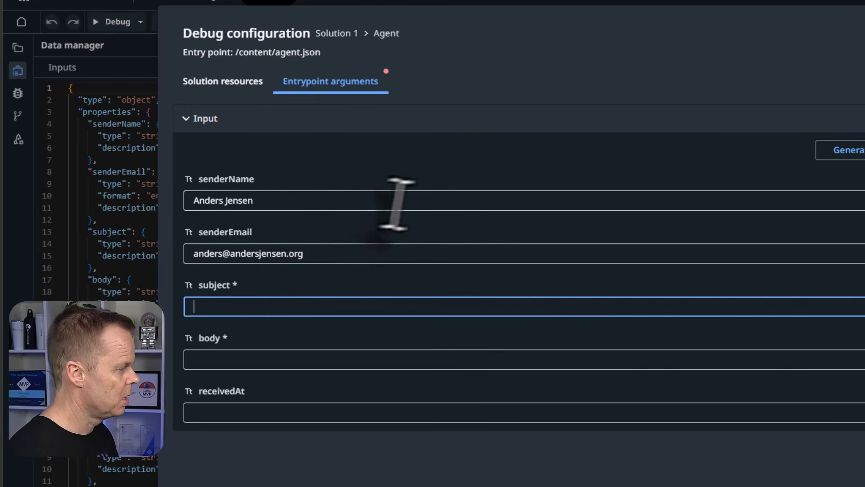
{"action": "type", "text": "U"}
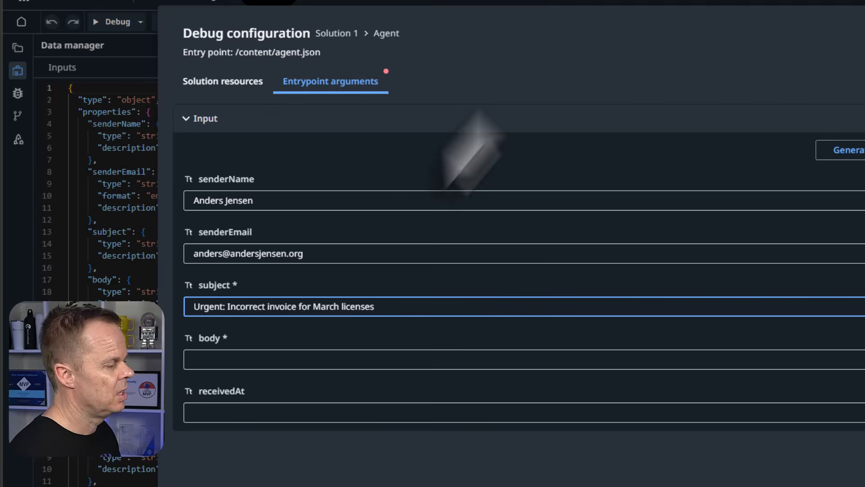
- Paste the invoice-complaint email body, set receivedAt to 2026-03-29 1:05 PM, and debug
{"action": "left_click", "coordinate": [309, 360]}
{"action": "key", "text": "ctrl+v"}
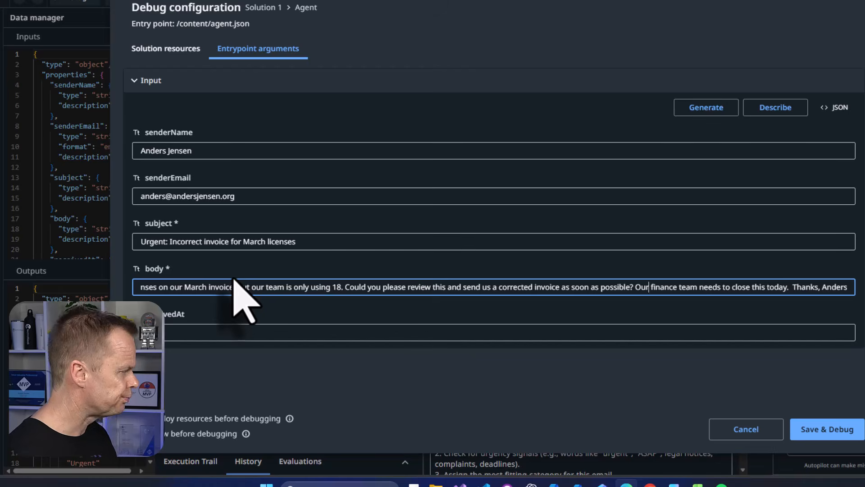
{"action": "key", "text": "Home"}
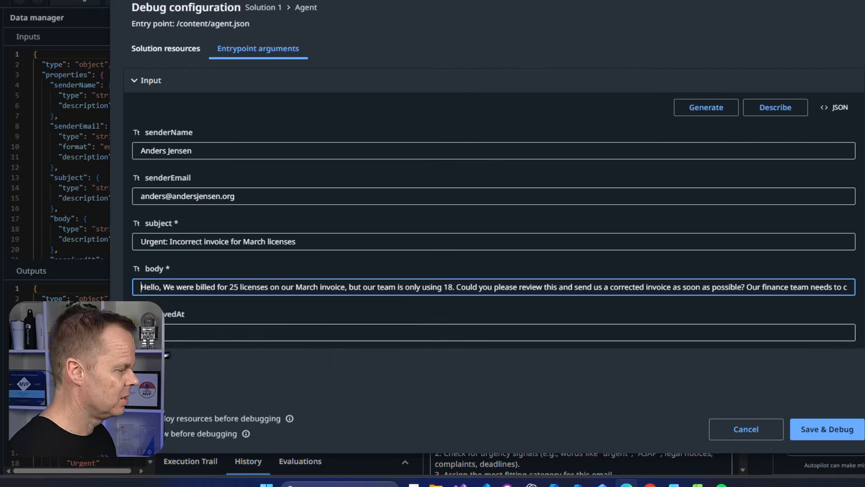
{"action": "key", "text": "Tab"}
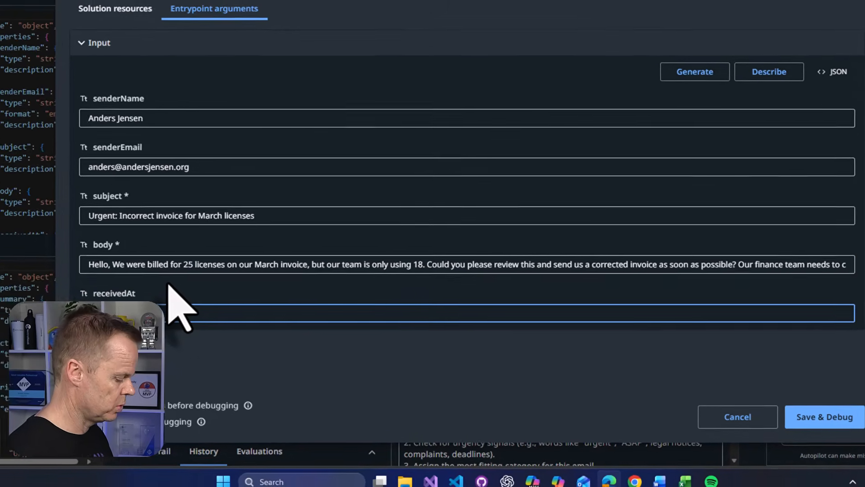
{"action": "type", "text": "2026-03-29"}
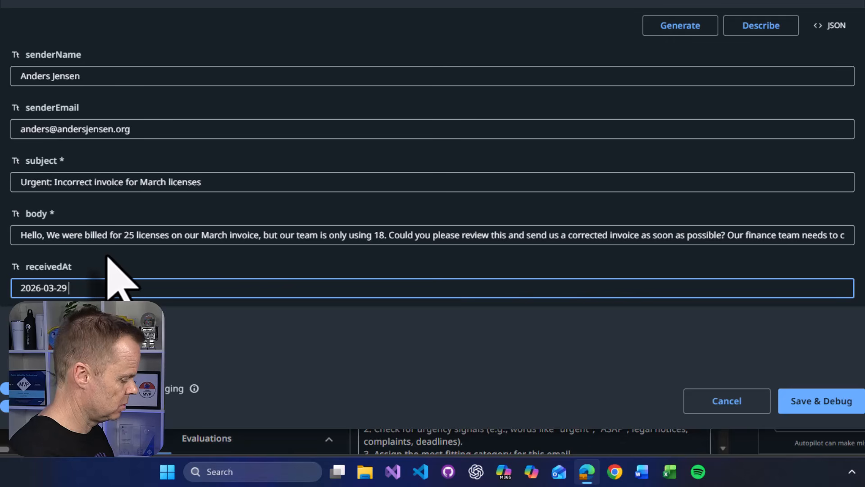
{"action": "type", "text": " 1:05 P"}
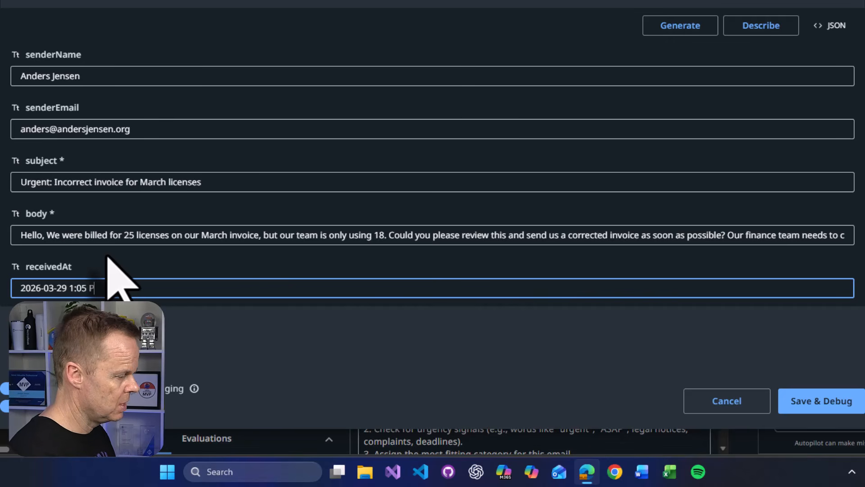
{"action": "type", "text": "M"}
{"action": "left_click", "coordinate": [829, 400]}
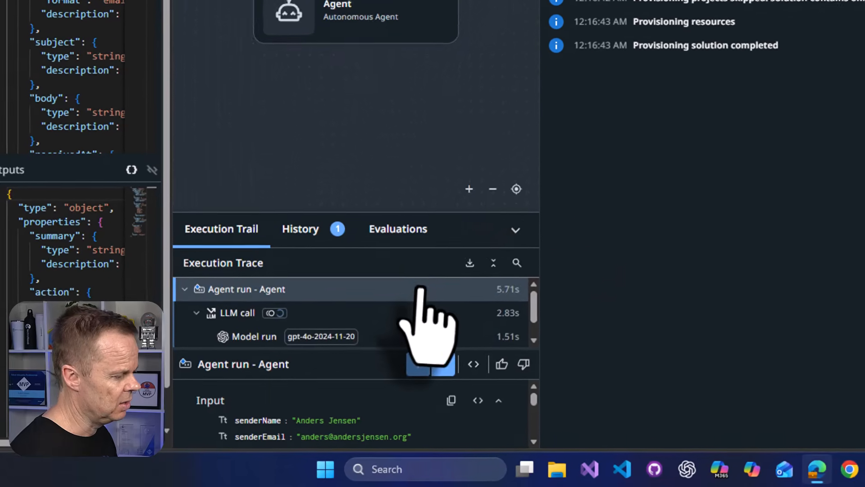
- Expand the agent run's output summary and action to read them in full
{"action": "scroll", "coordinate": [419, 311], "scroll_direction": "down", "scroll_amount": 1}
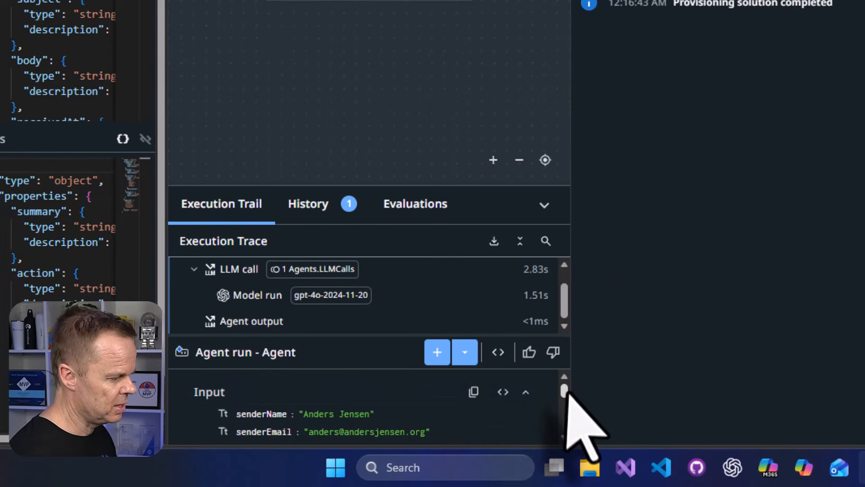
{"action": "scroll", "coordinate": [564, 387], "scroll_direction": "down", "scroll_amount": 3}
{"action": "scroll", "coordinate": [568, 398], "scroll_direction": "up", "scroll_amount": 1}
{"action": "scroll", "coordinate": [568, 399], "scroll_direction": "down", "scroll_amount": 4}
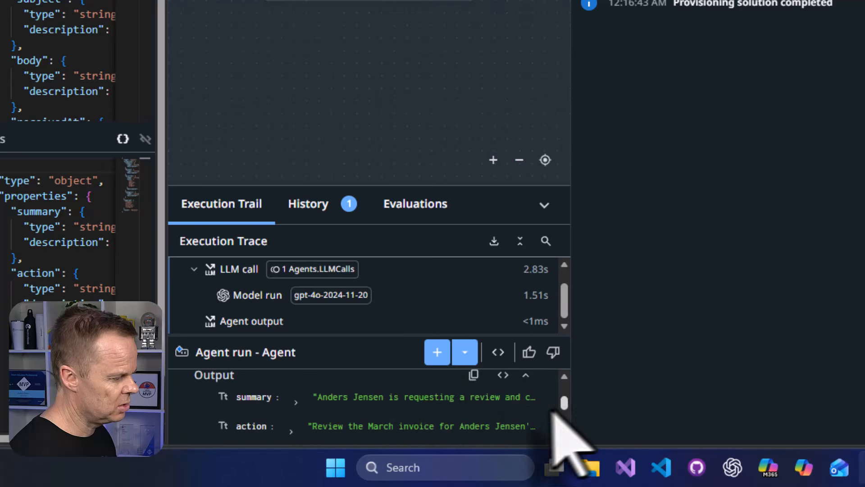
{"action": "left_click", "coordinate": [296, 402]}
{"action": "scroll", "coordinate": [403, 412], "scroll_direction": "down", "scroll_amount": 1}
{"action": "scroll", "coordinate": [403, 413], "scroll_direction": "down", "scroll_amount": 1}
{"action": "scroll", "coordinate": [402, 425], "scroll_direction": "down", "scroll_amount": 2}
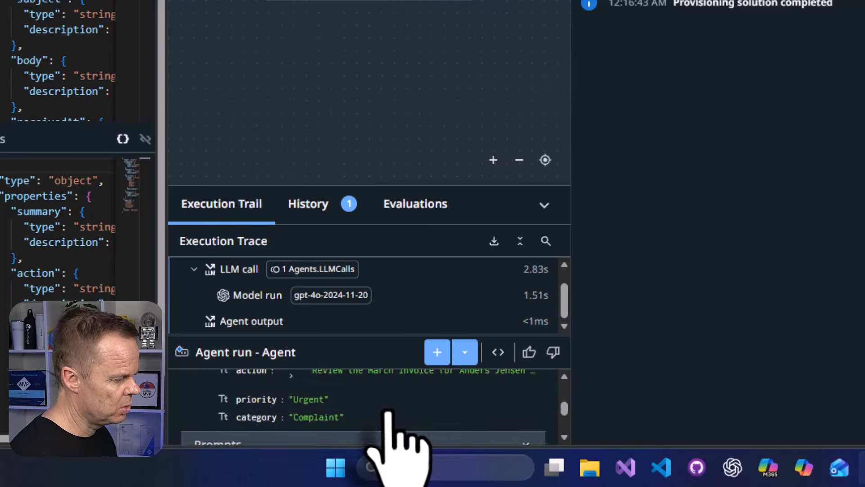
{"action": "scroll", "coordinate": [298, 442], "scroll_direction": "up", "scroll_amount": 2}
{"action": "left_click", "coordinate": [291, 415]}
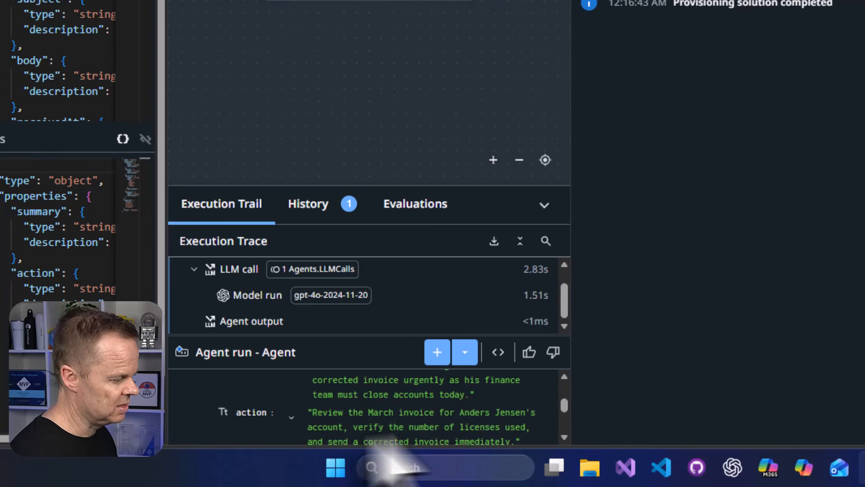
- Check the output shows priority Urgent and category Complaint
{"action": "scroll", "coordinate": [569, 443], "scroll_direction": "down", "scroll_amount": 1}
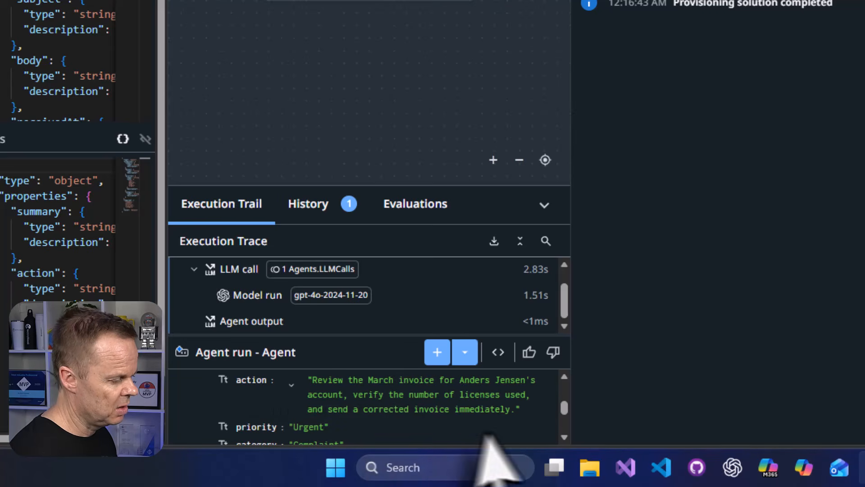
{"action": "left_click", "coordinate": [564, 436]}
{"action": "left_click", "coordinate": [564, 437]}
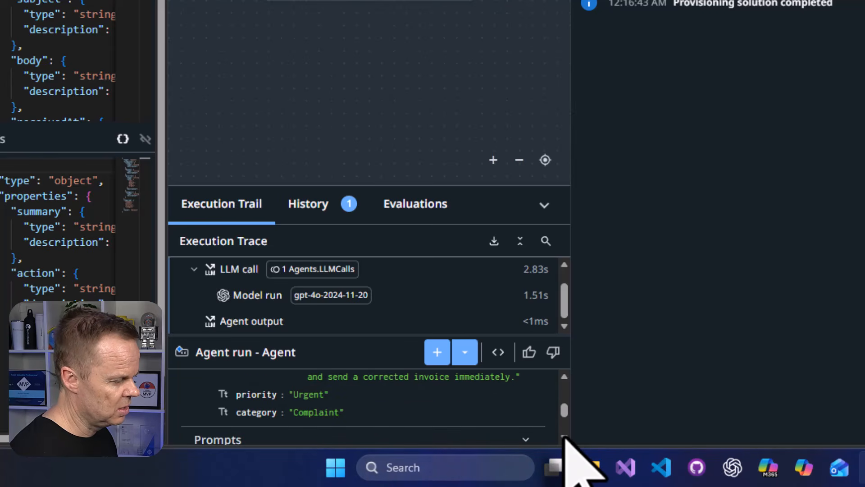